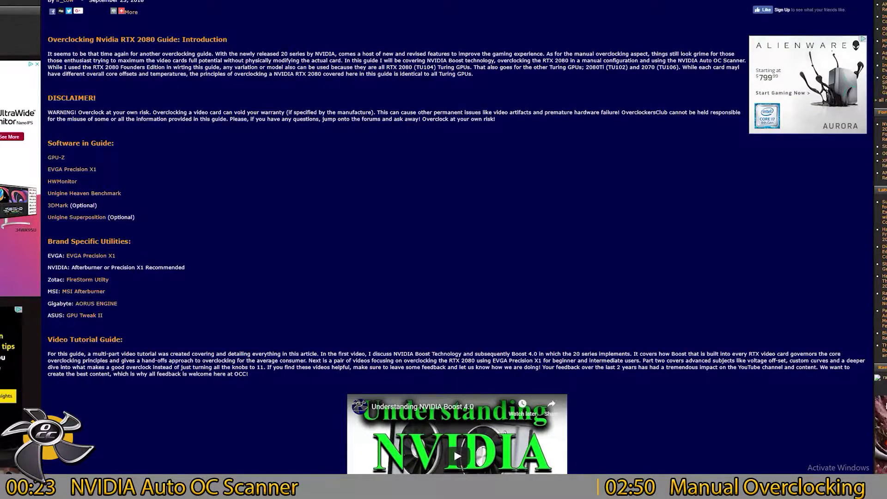
Read through the RTX 2080 overclocking guide and continue to its page on getting ready to overclock
scroll(152, 424, "down", 20)
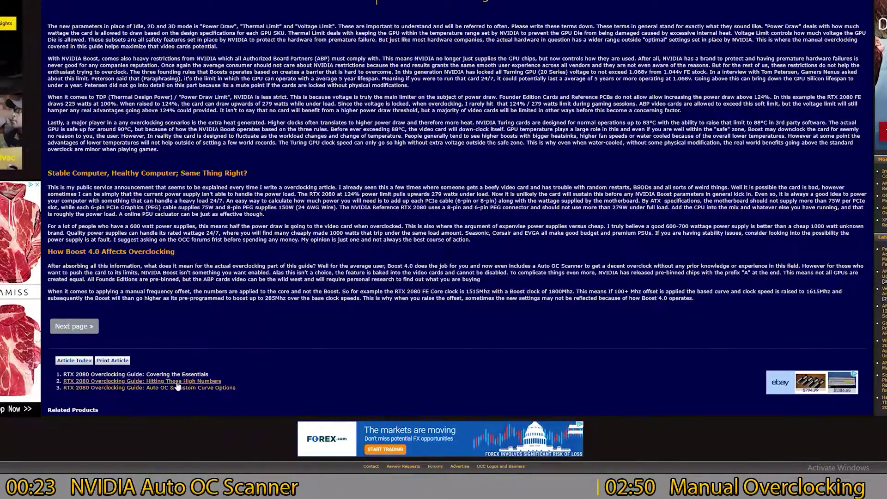
left_click(74, 327)
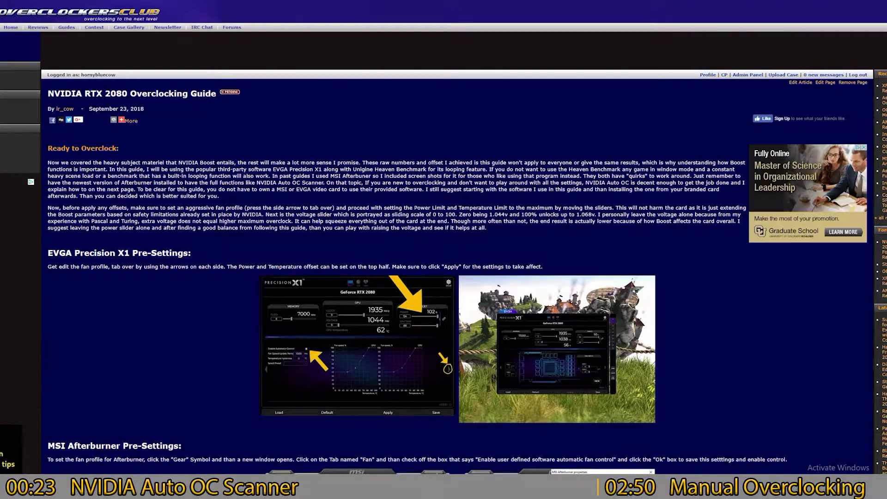
scroll(455, 266, "down", 1)
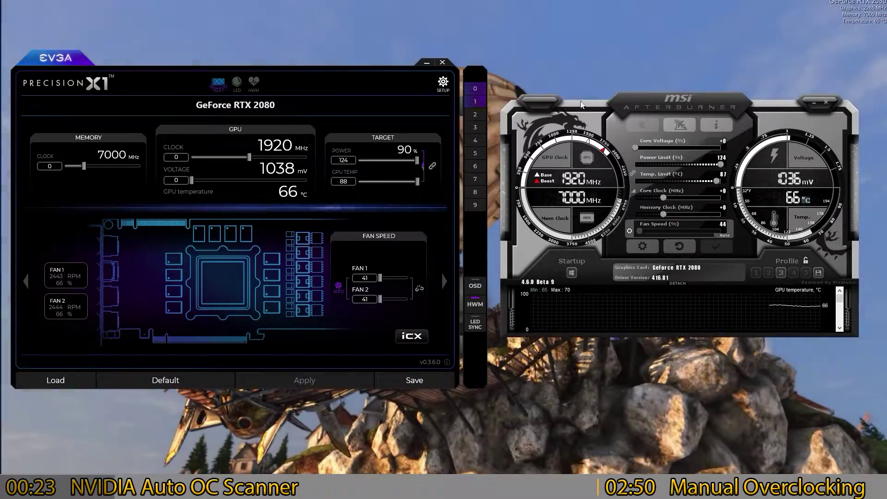
Close EVGA Precision X1 and review the user-defined fan curve in MSI Afterburner's properties
left_click(443, 63)
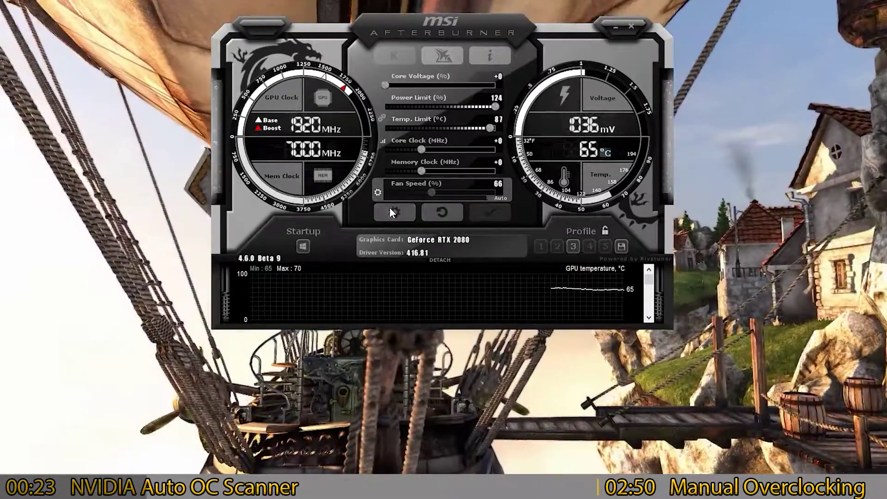
left_click(389, 208)
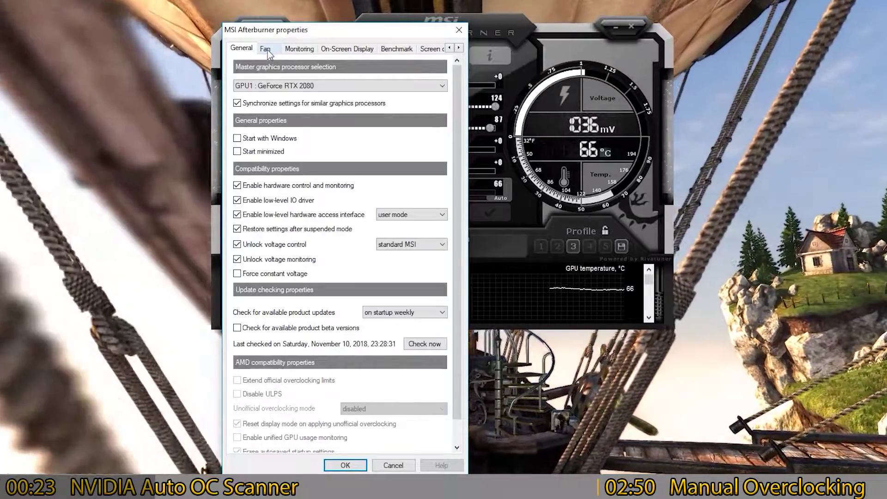
left_click(265, 48)
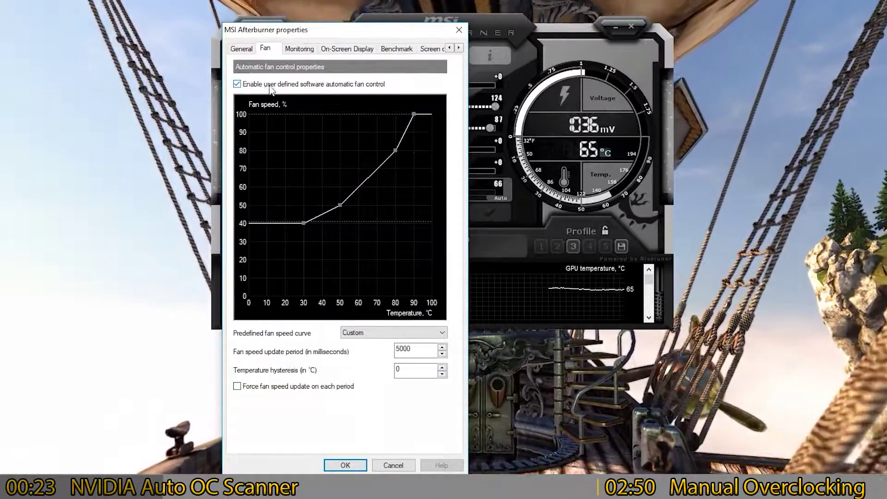
left_click(394, 465)
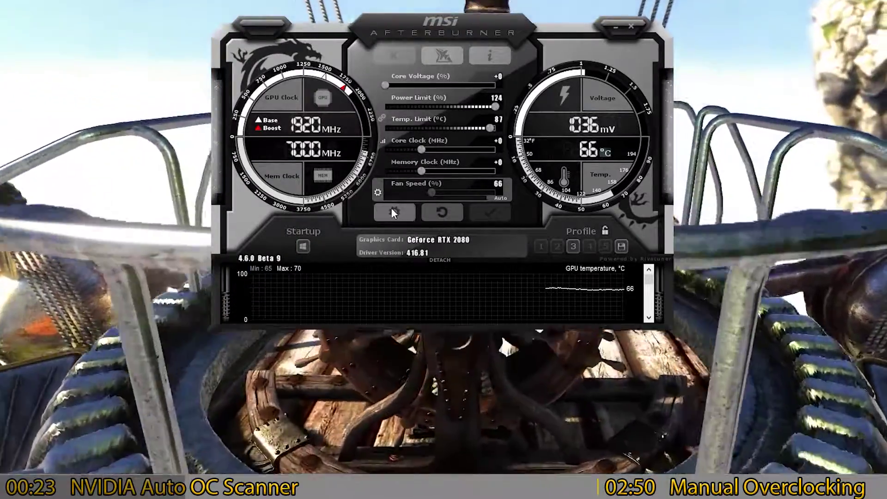
Check Afterburner's voltage unlock options, keep them enabled, and apply a temperature limit of 88 °C
left_click(391, 209)
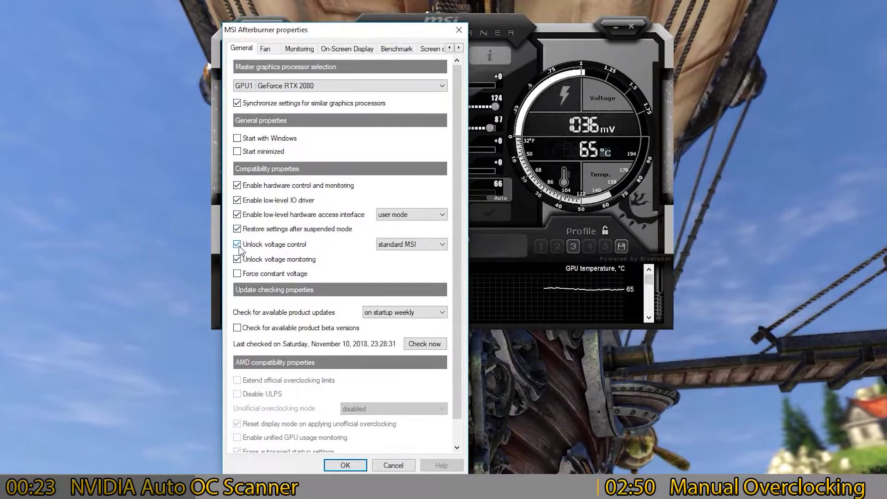
left_click(357, 464)
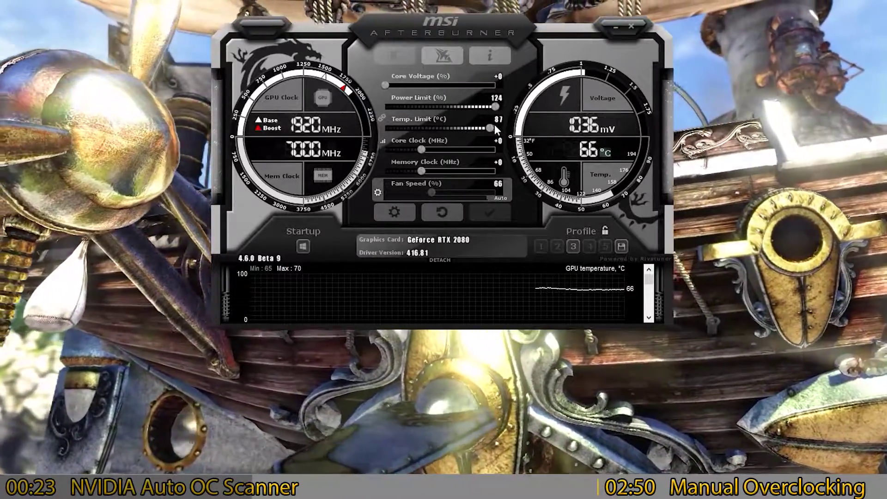
left_click_drag(492, 125, 495, 125)
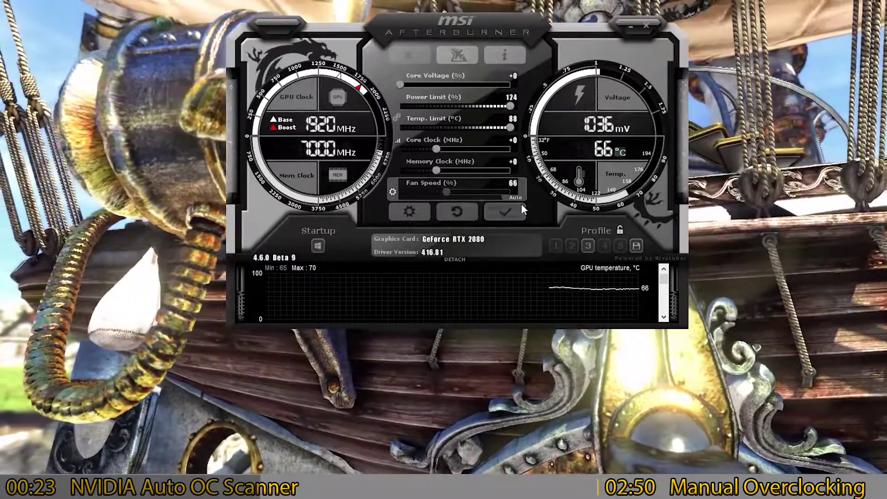
left_click(521, 207)
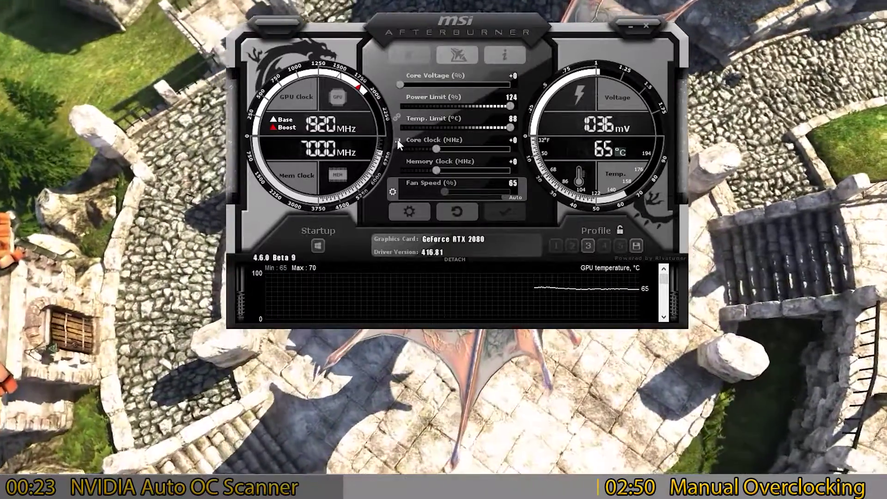
Open Afterburner's voltage/frequency curve editor and bring up the OC Scanner from it
left_click(397, 140)
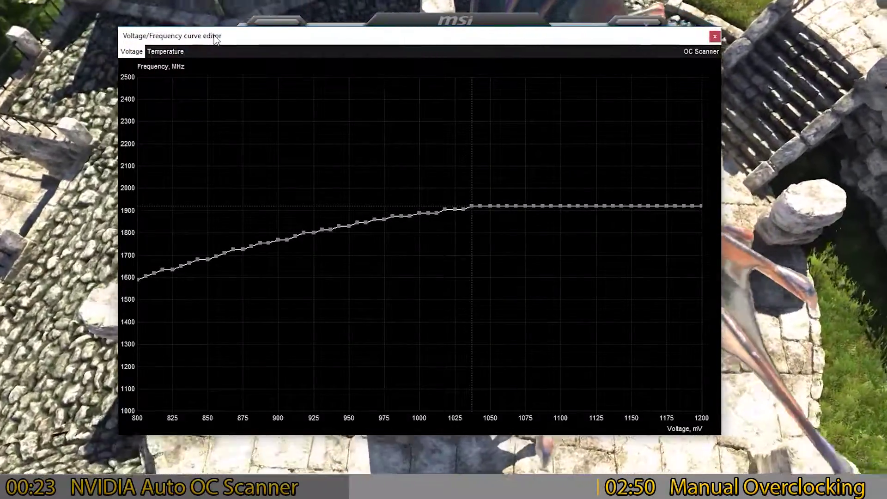
left_click_drag(225, 36, 258, 20)
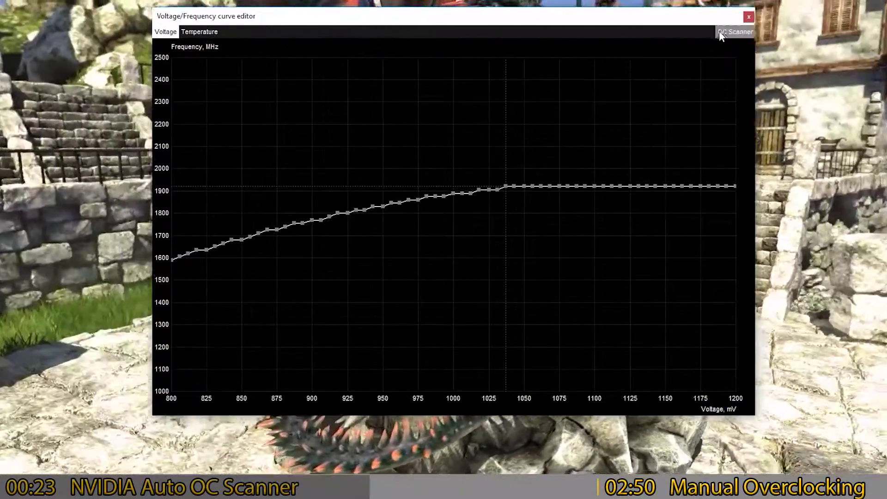
left_click(721, 30)
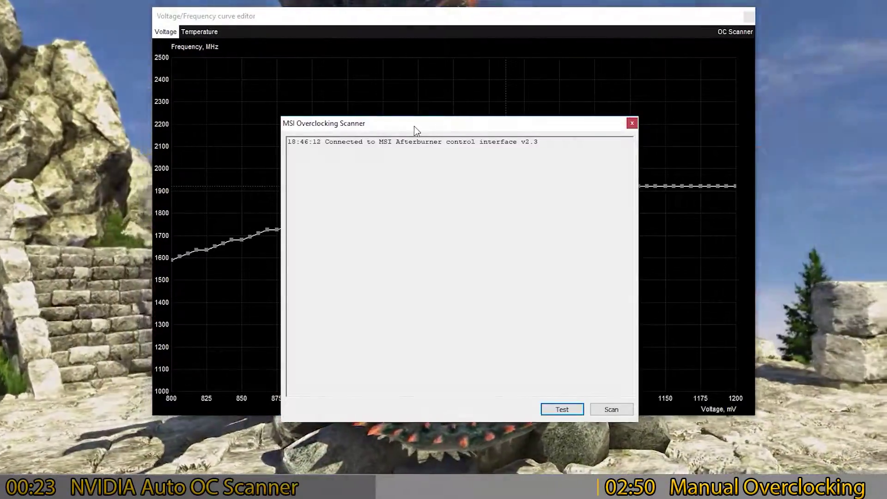
left_click_drag(414, 126, 413, 71)
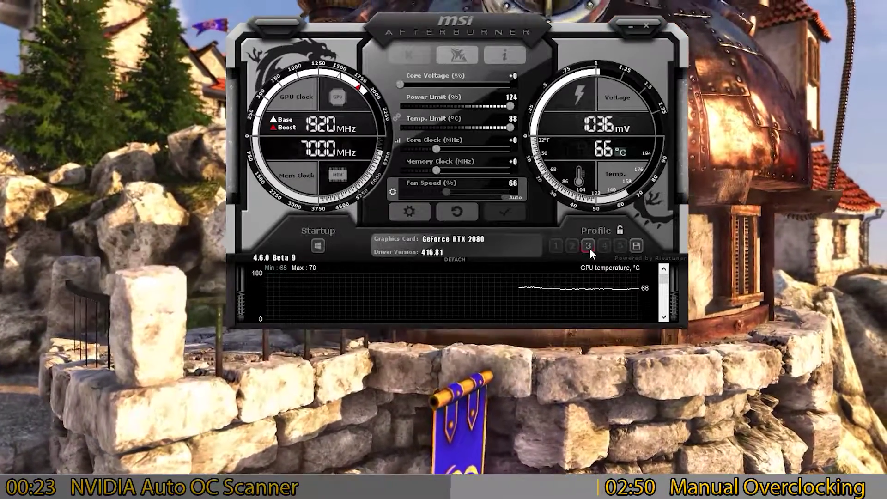
Load saved profile 3 and inspect its voltage/frequency curve, closing the curve editor when done
left_click(589, 247)
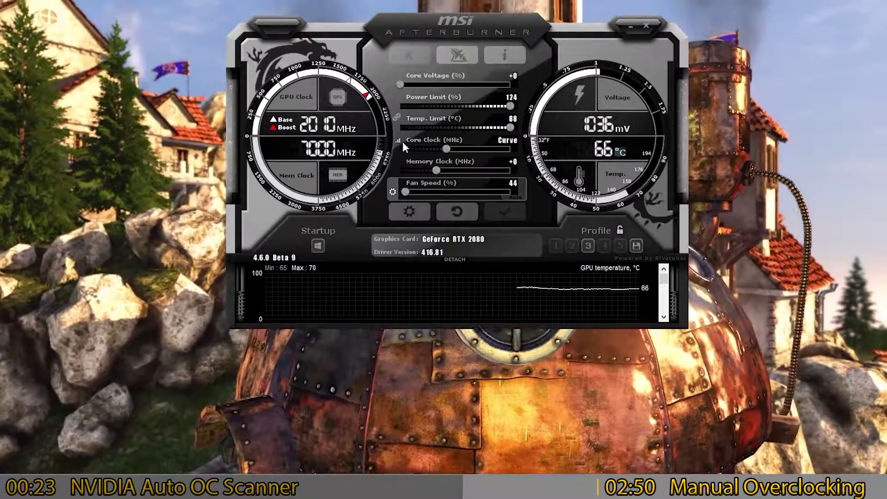
left_click(400, 141)
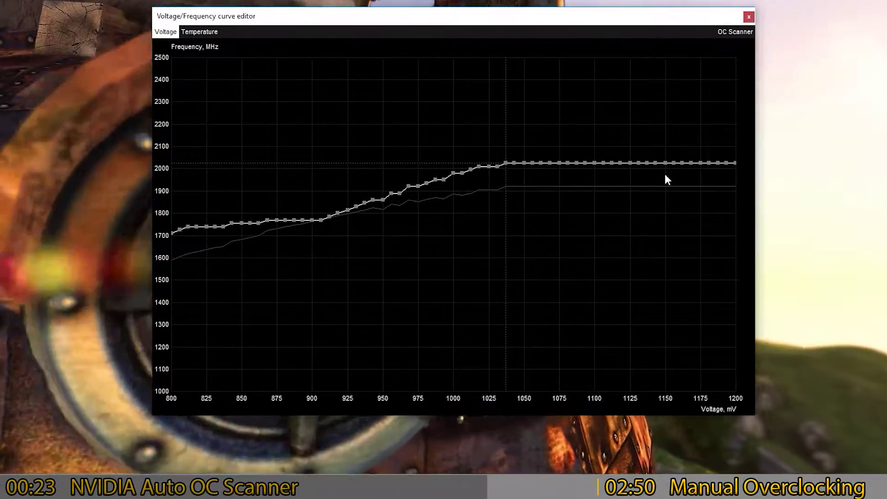
left_click(749, 18)
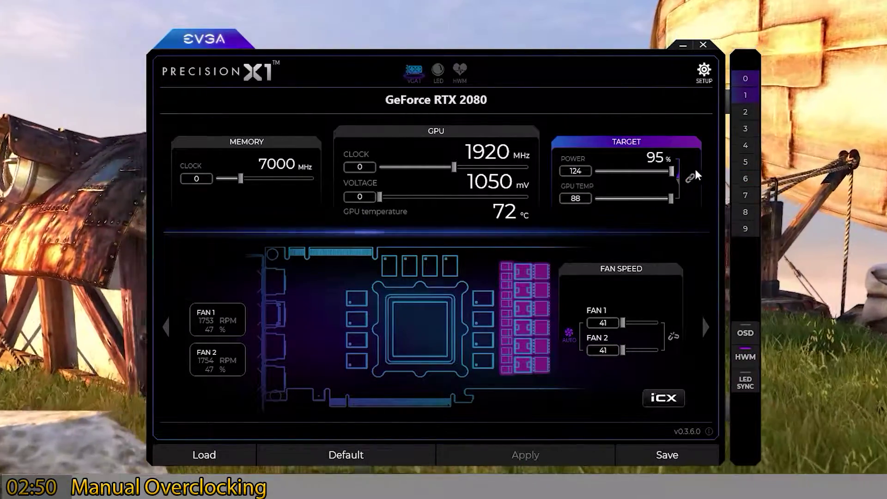
In EVGA Precision X1, enable automatic fan control with the custom fan curves, apply it, and return to the main view
left_click(691, 177)
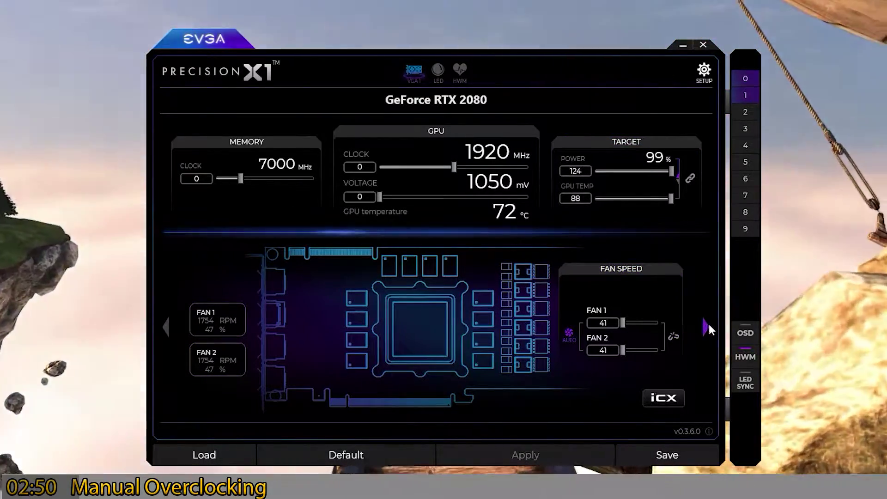
left_click(707, 327)
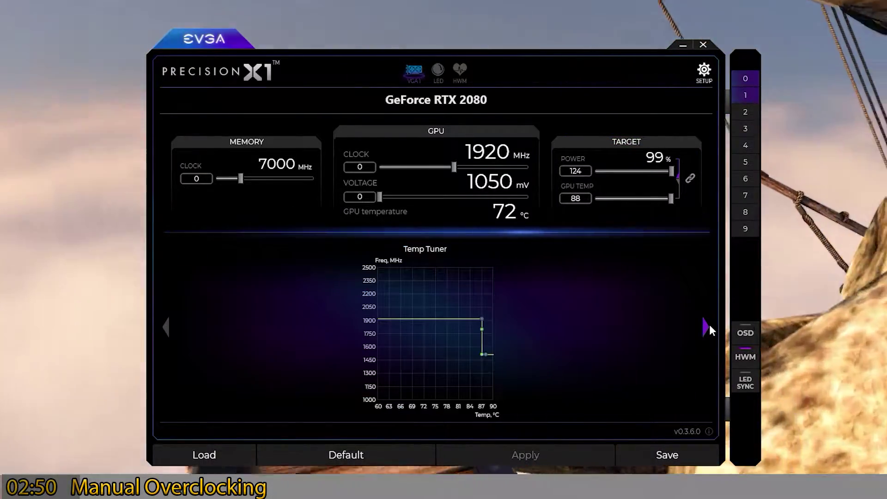
left_click(707, 327)
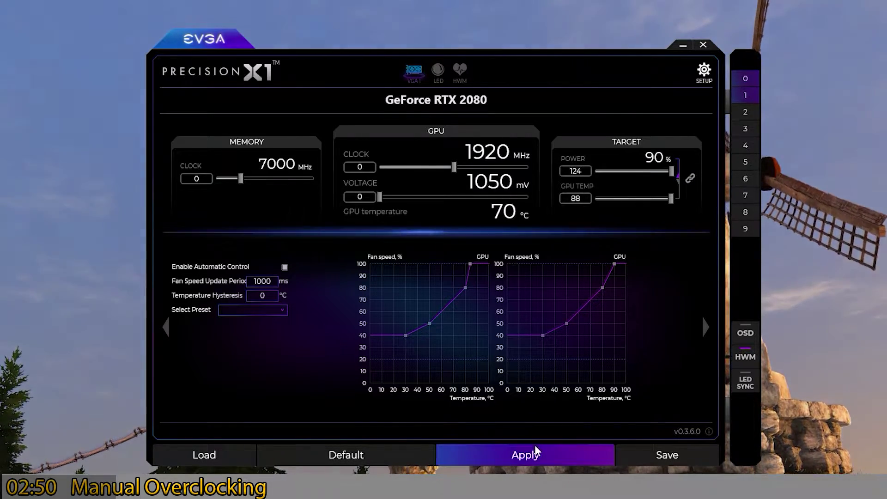
left_click(527, 455)
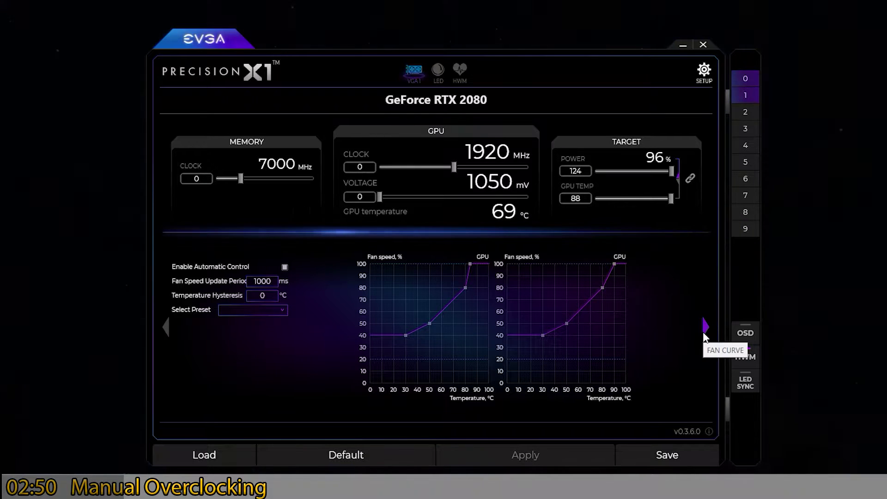
left_click(705, 328)
left_click(708, 325)
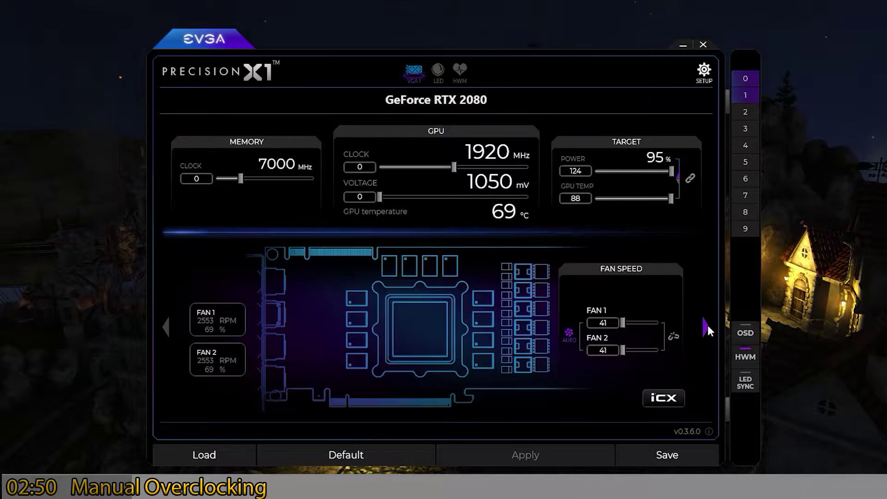
Set the memory clock offset to 100 MHz and apply it
left_click_drag(519, 62, 510, 54)
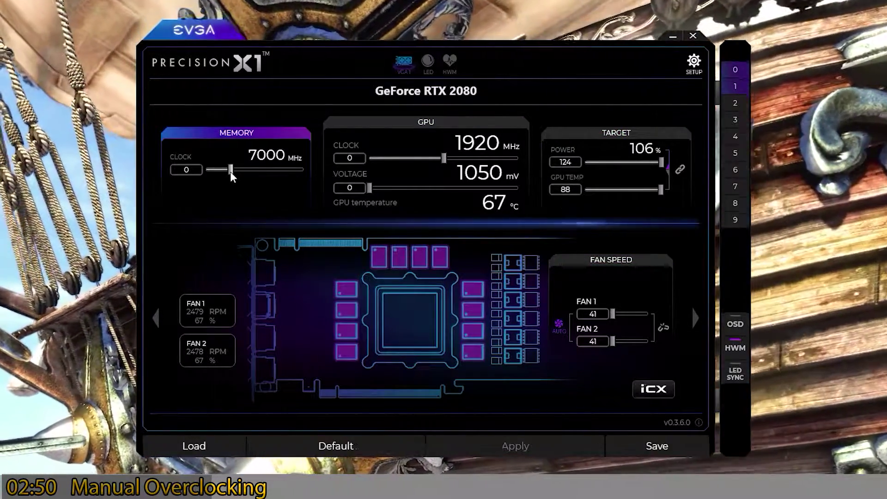
left_click(229, 171)
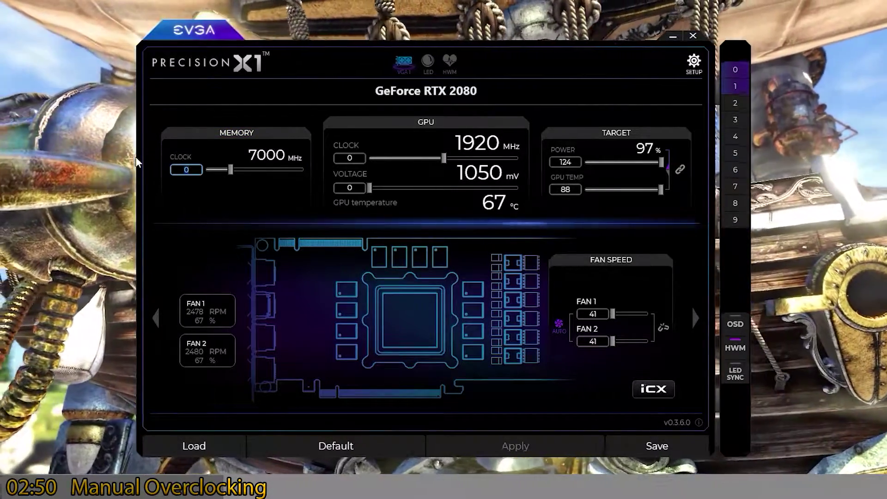
type("10")
key("Return")
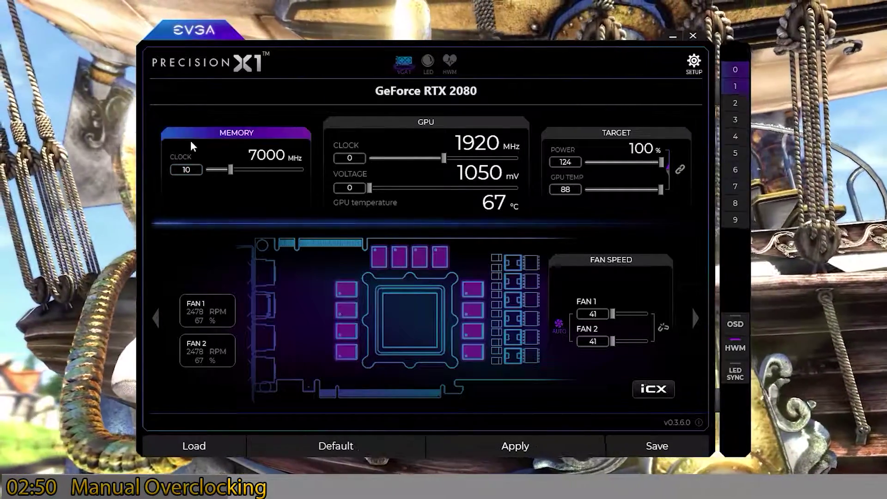
left_click(199, 172)
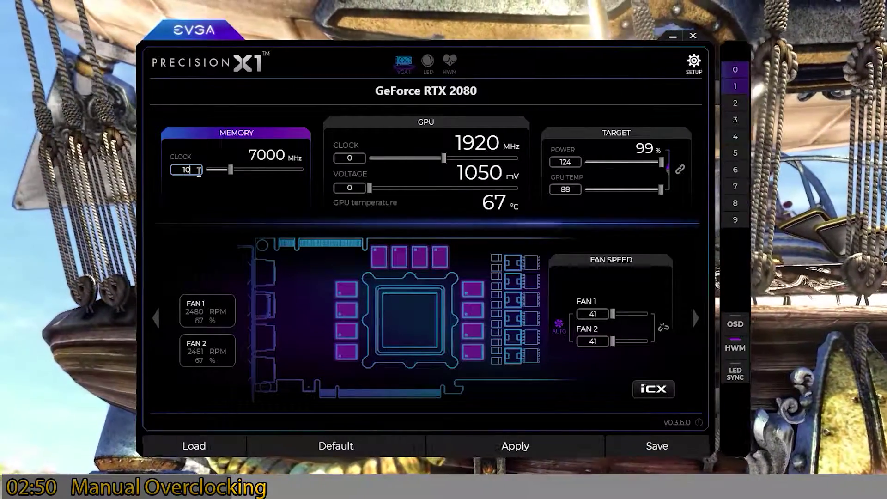
type("0")
key("Return")
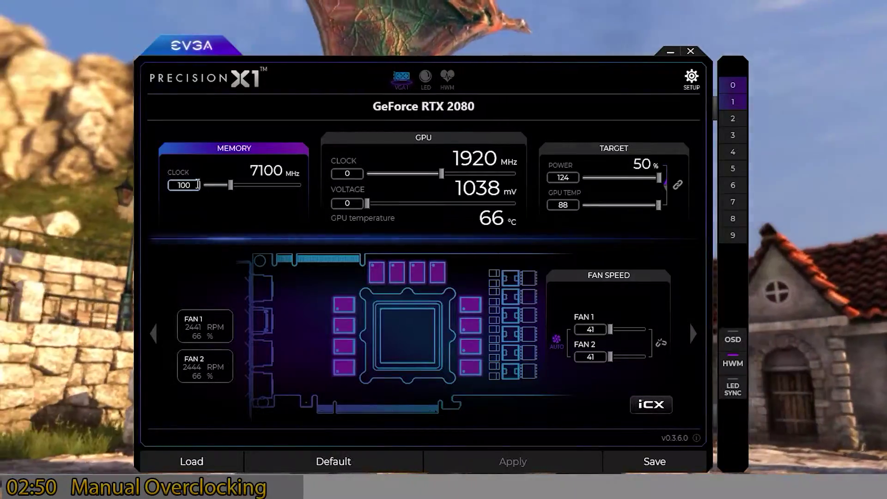
Set the memory clock offset to 775 MHz
left_click_drag(198, 185, 165, 177)
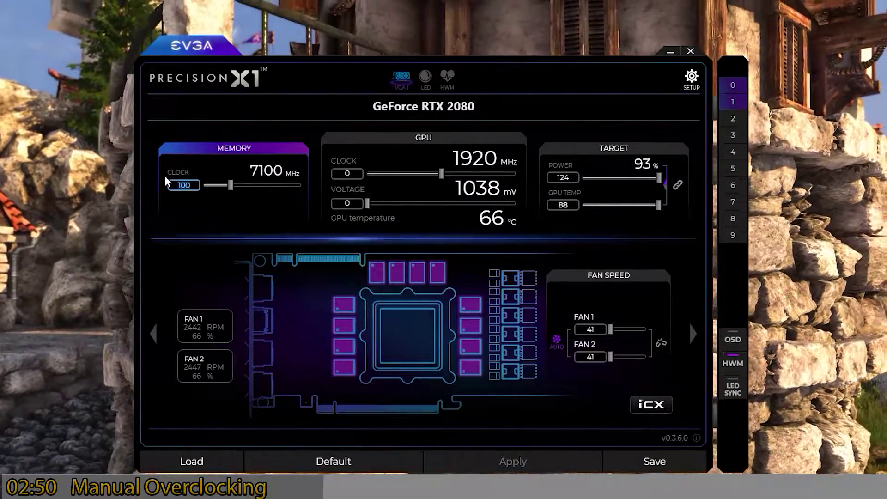
type("775")
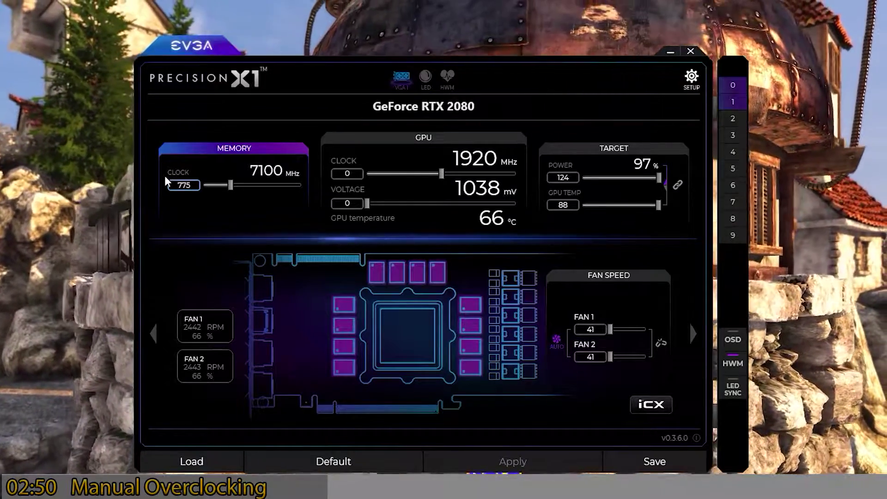
key("Return")
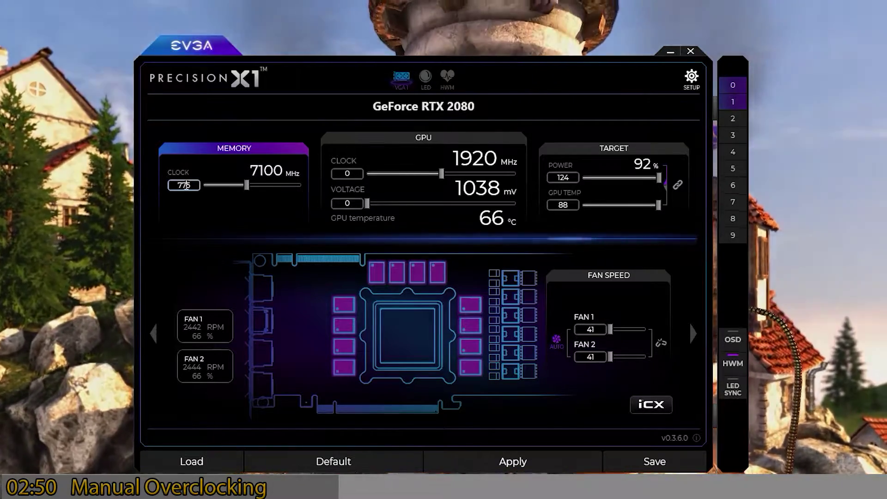
Set the memory clock offset to 750 MHz and apply it
left_click(186, 186)
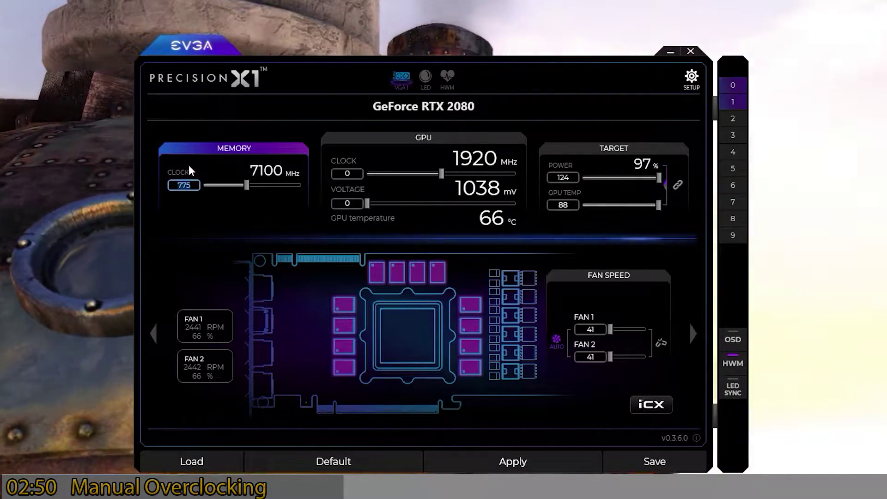
type("750")
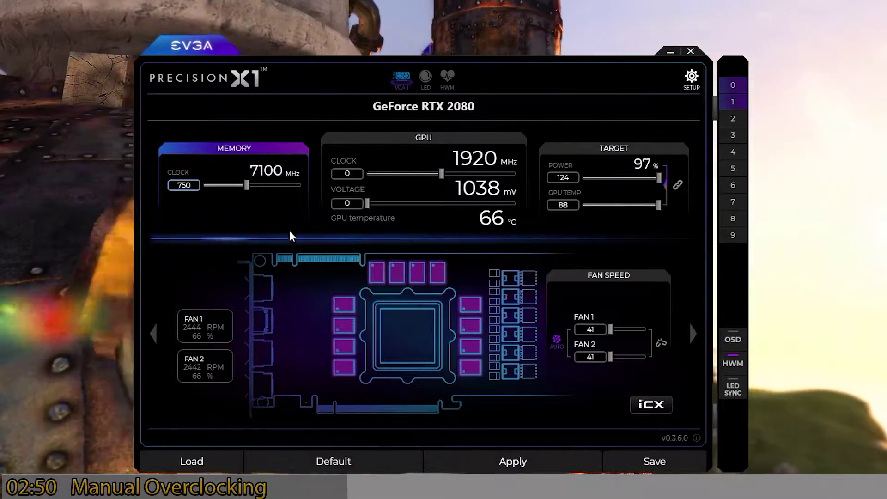
left_click(466, 458)
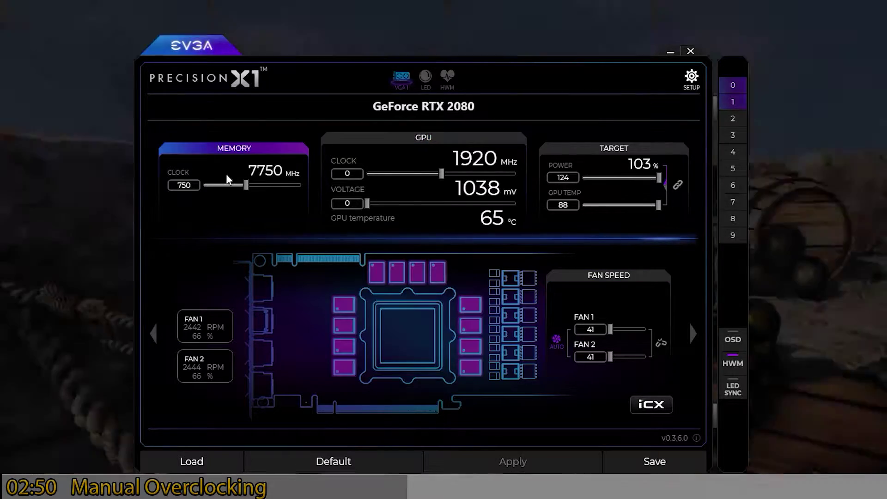
Reset the memory clock offset to 0 MHz and apply it
key("BackSpace")
key("BackSpace")
key("BackSpace")
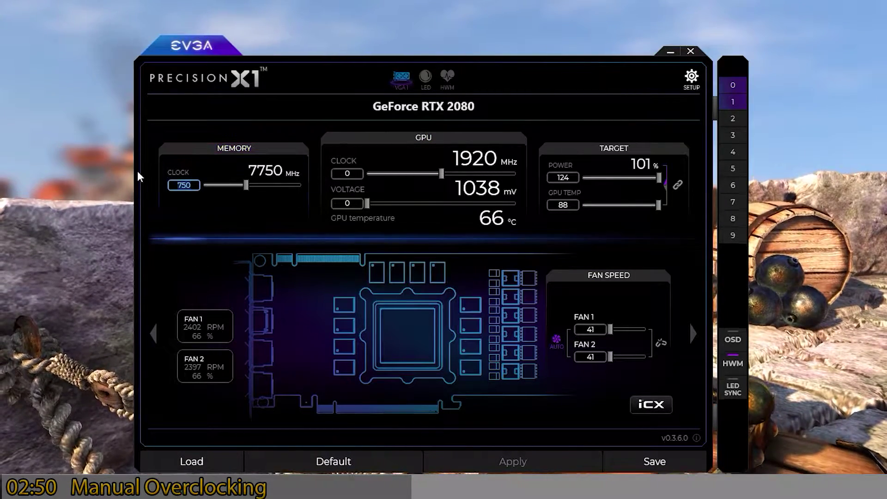
type("0")
key("Return")
left_click(489, 455)
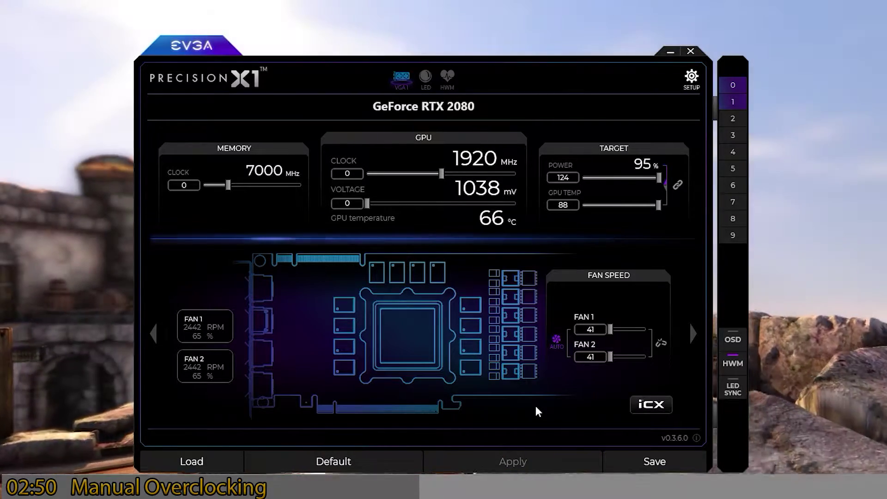
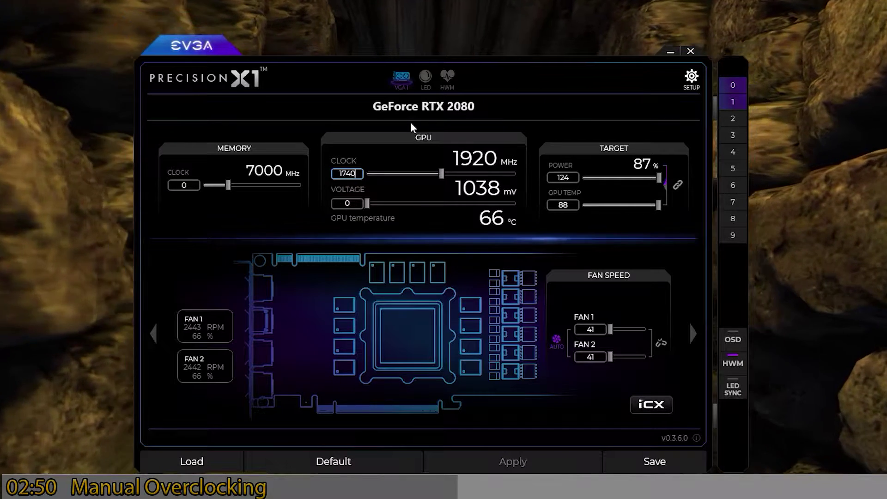
Set the GPU clock offset to 50 MHz and apply it
key("BackSpace")
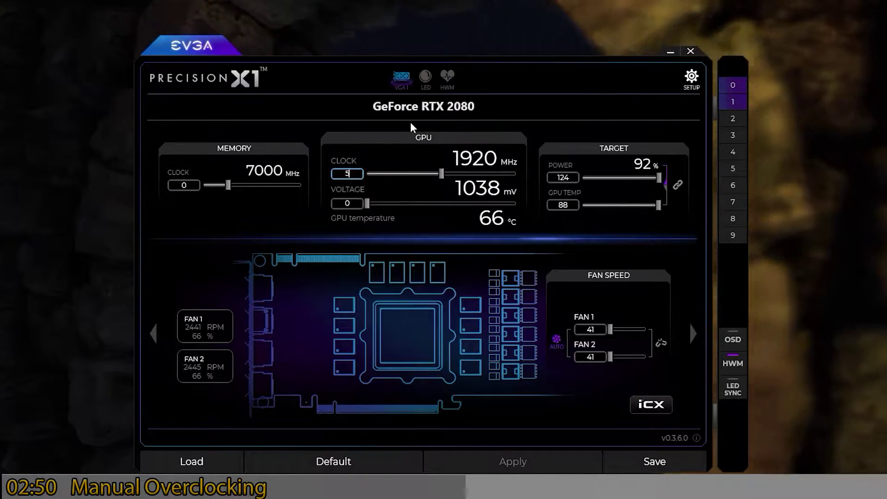
type("50")
left_click(504, 461)
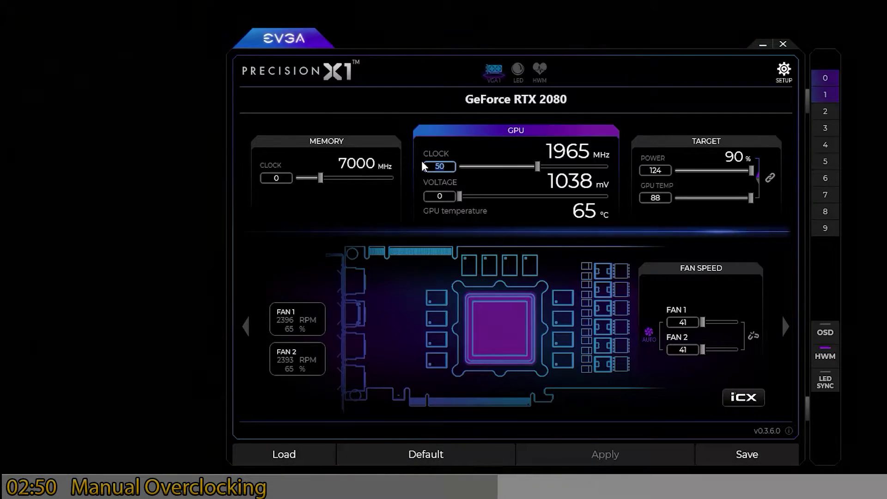
Set the GPU clock offset to 75 MHz and apply it
type("75")
key("Return")
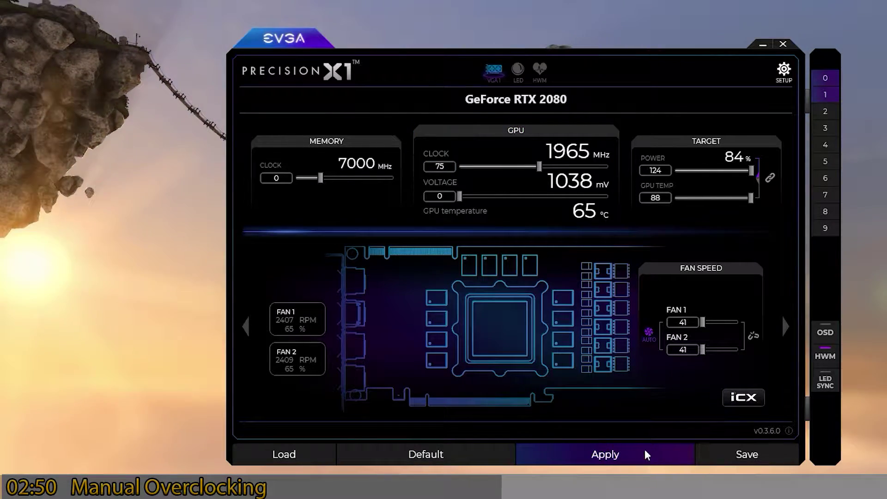
left_click(644, 453)
Set the GPU clock offset to 180 MHz and apply it
left_click(424, 166)
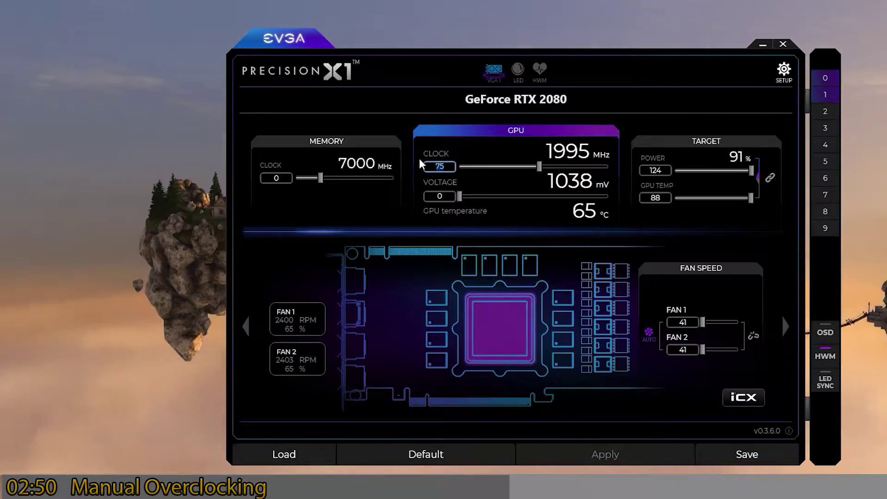
type("179")
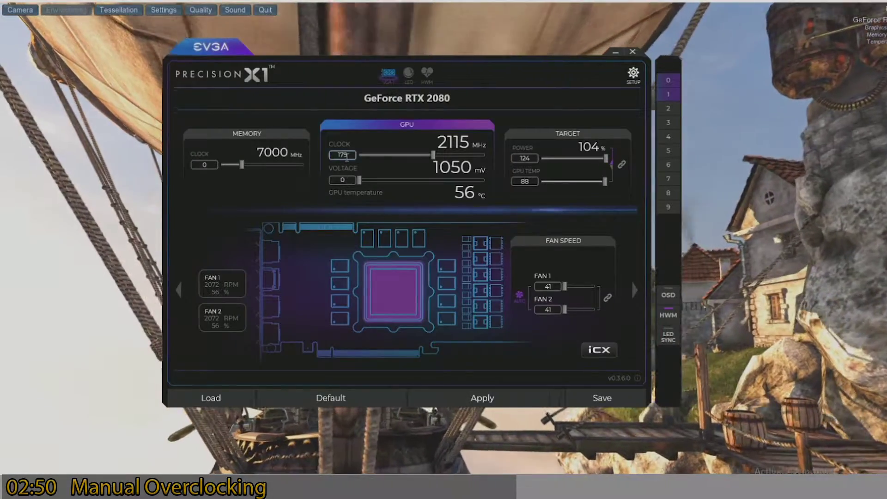
key("BackSpace")
key("BackSpace")
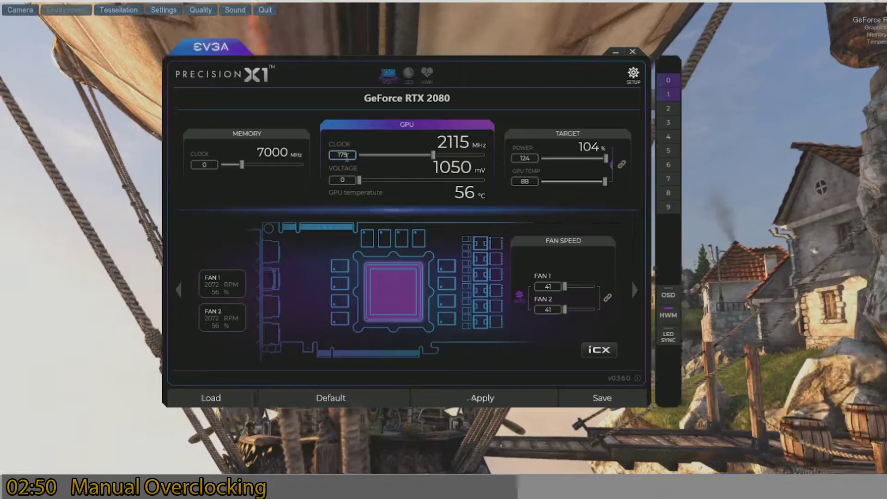
type("80")
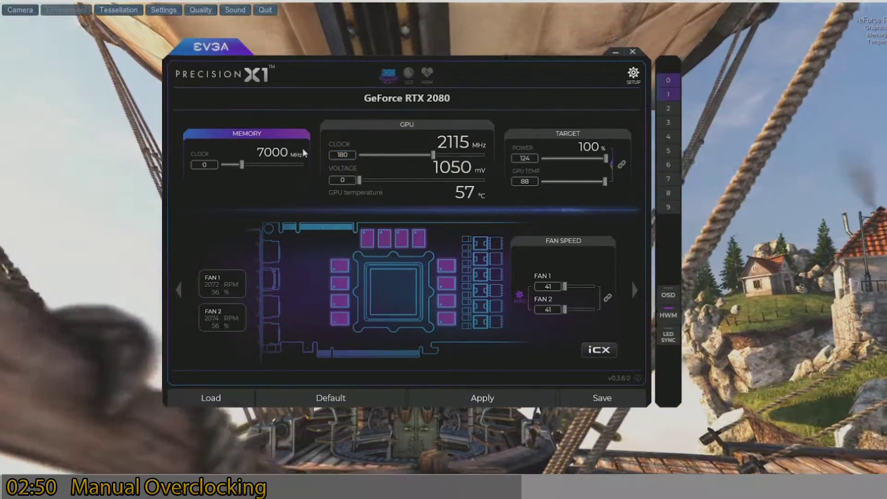
left_click(510, 396)
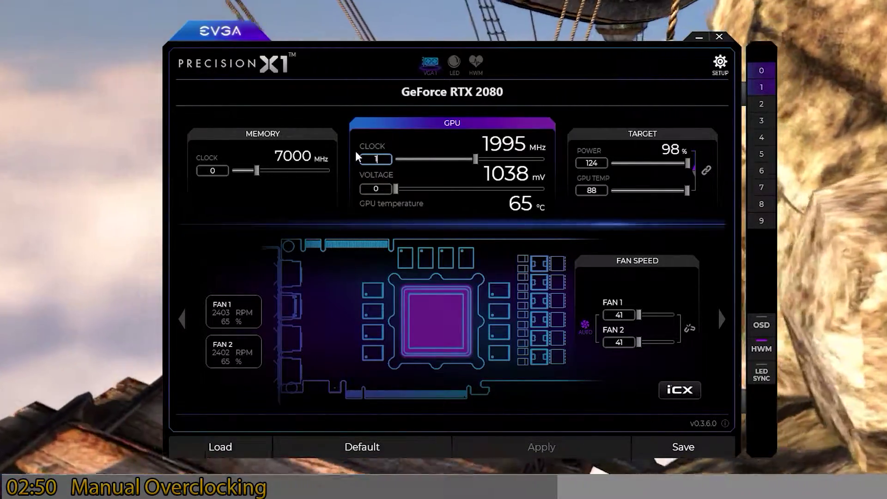
Set the GPU clock offset to 155 MHz and apply it
type("55")
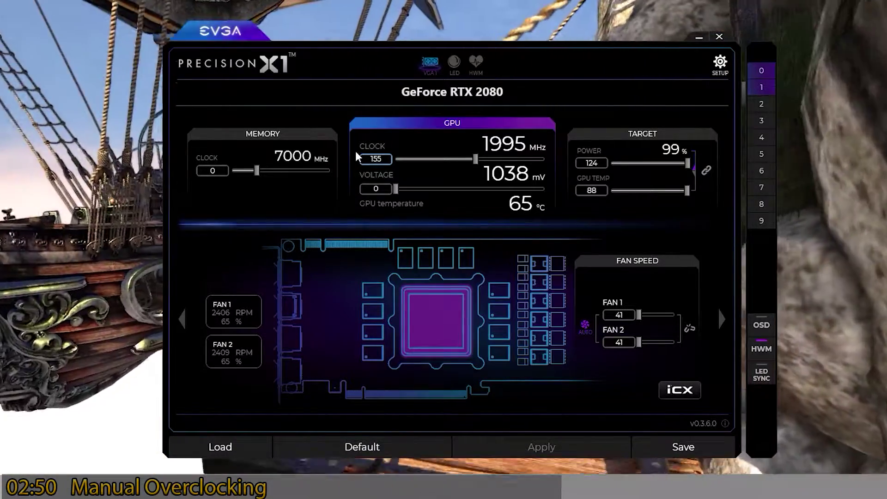
key("Return")
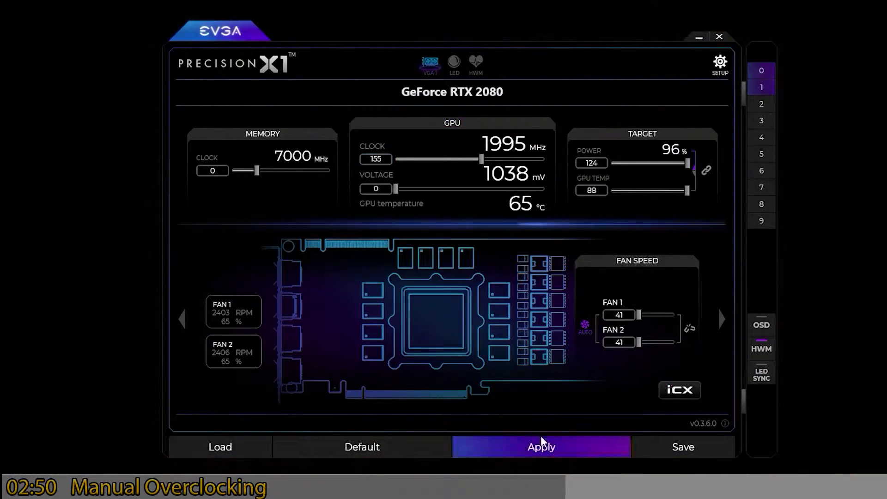
left_click(541, 446)
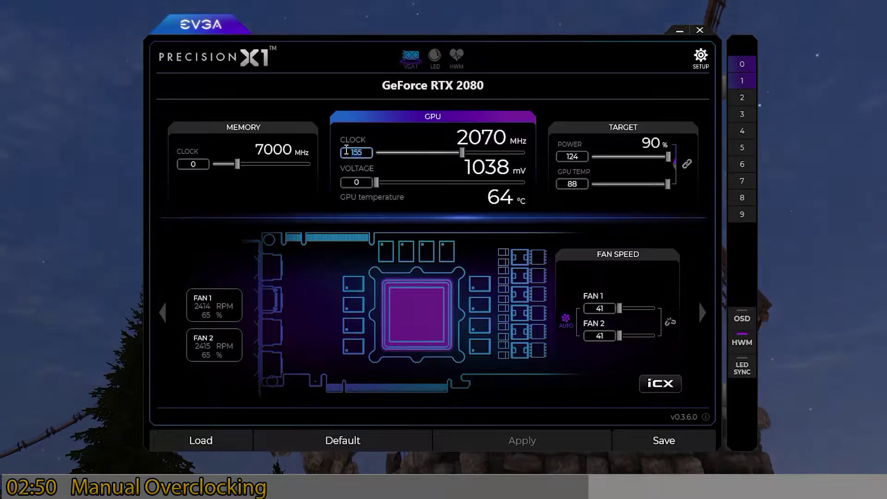
Reset the GPU clock offset to 0 MHz and apply it
double_click(368, 151)
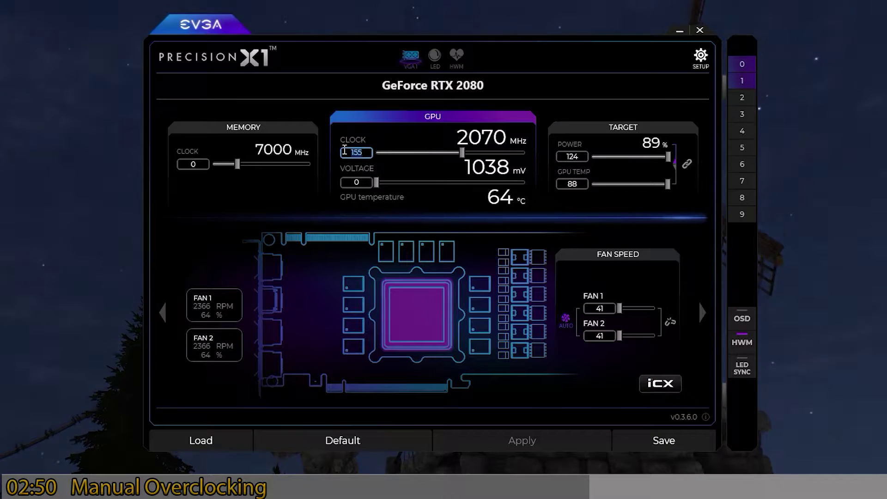
type("0")
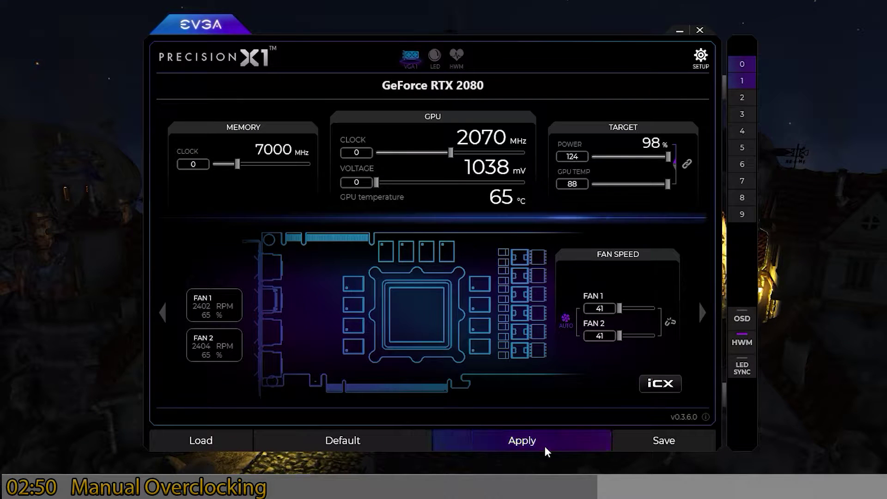
left_click(545, 446)
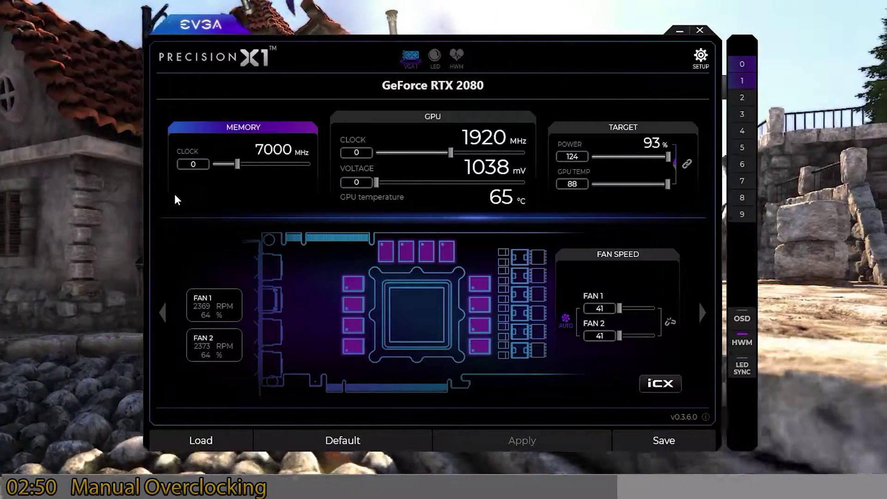
Set the memory clock offset to 650 MHz and the GPU clock offset to 125 MHz
left_click(187, 165)
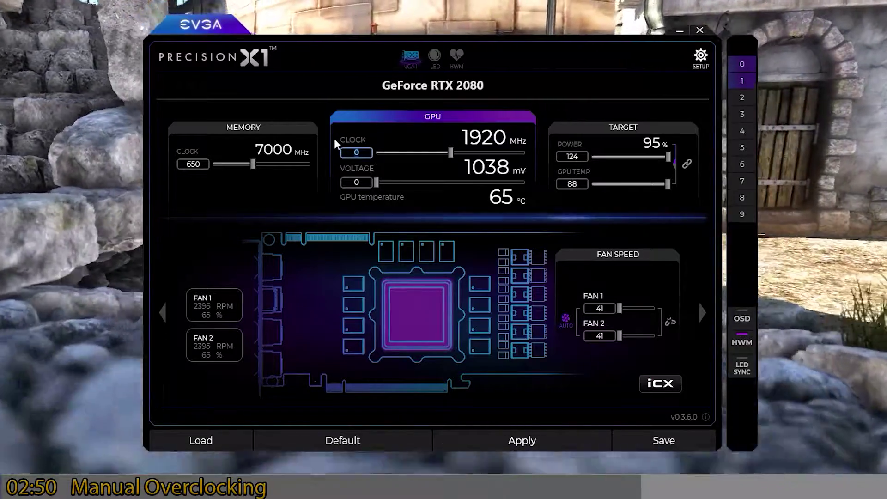
type("2")
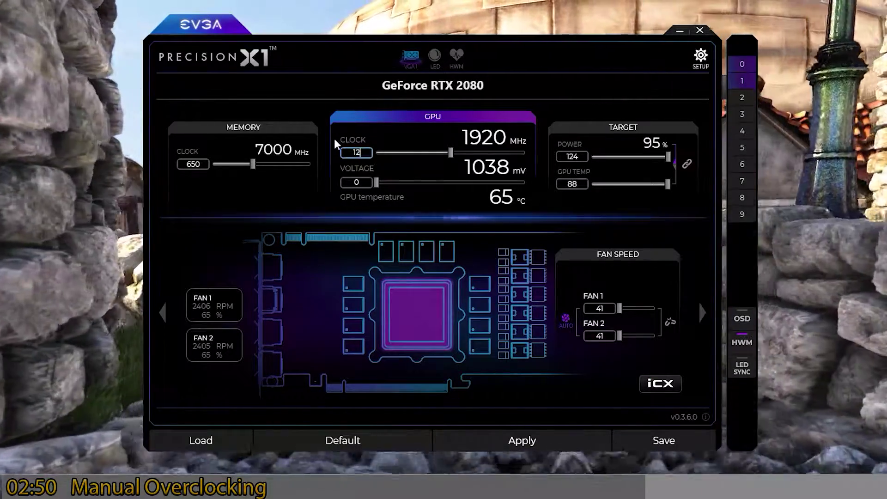
type("25")
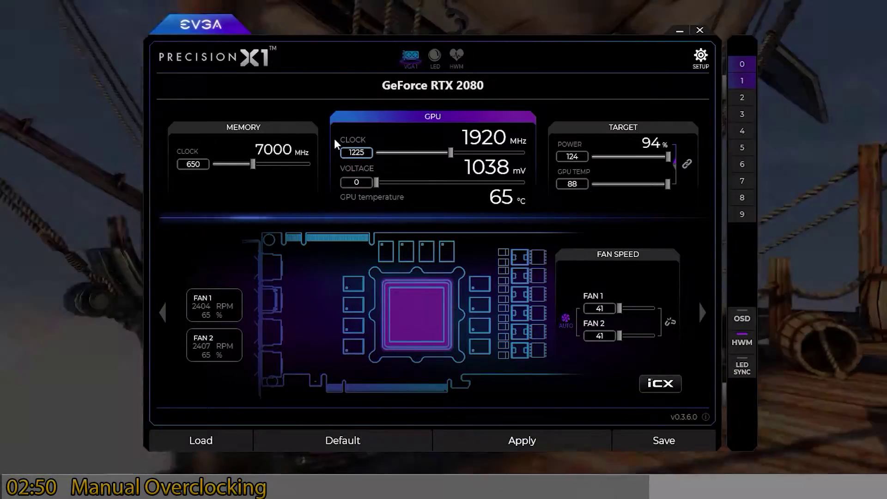
key("BackSpace")
key("BackSpace")
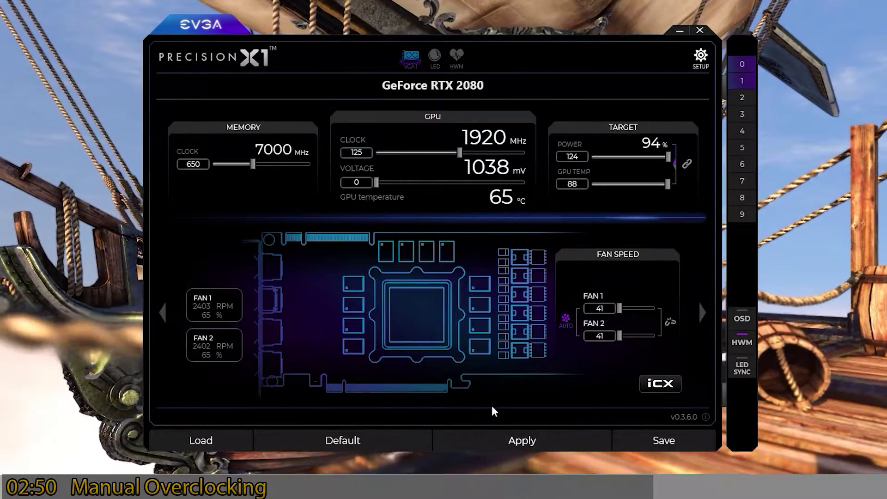